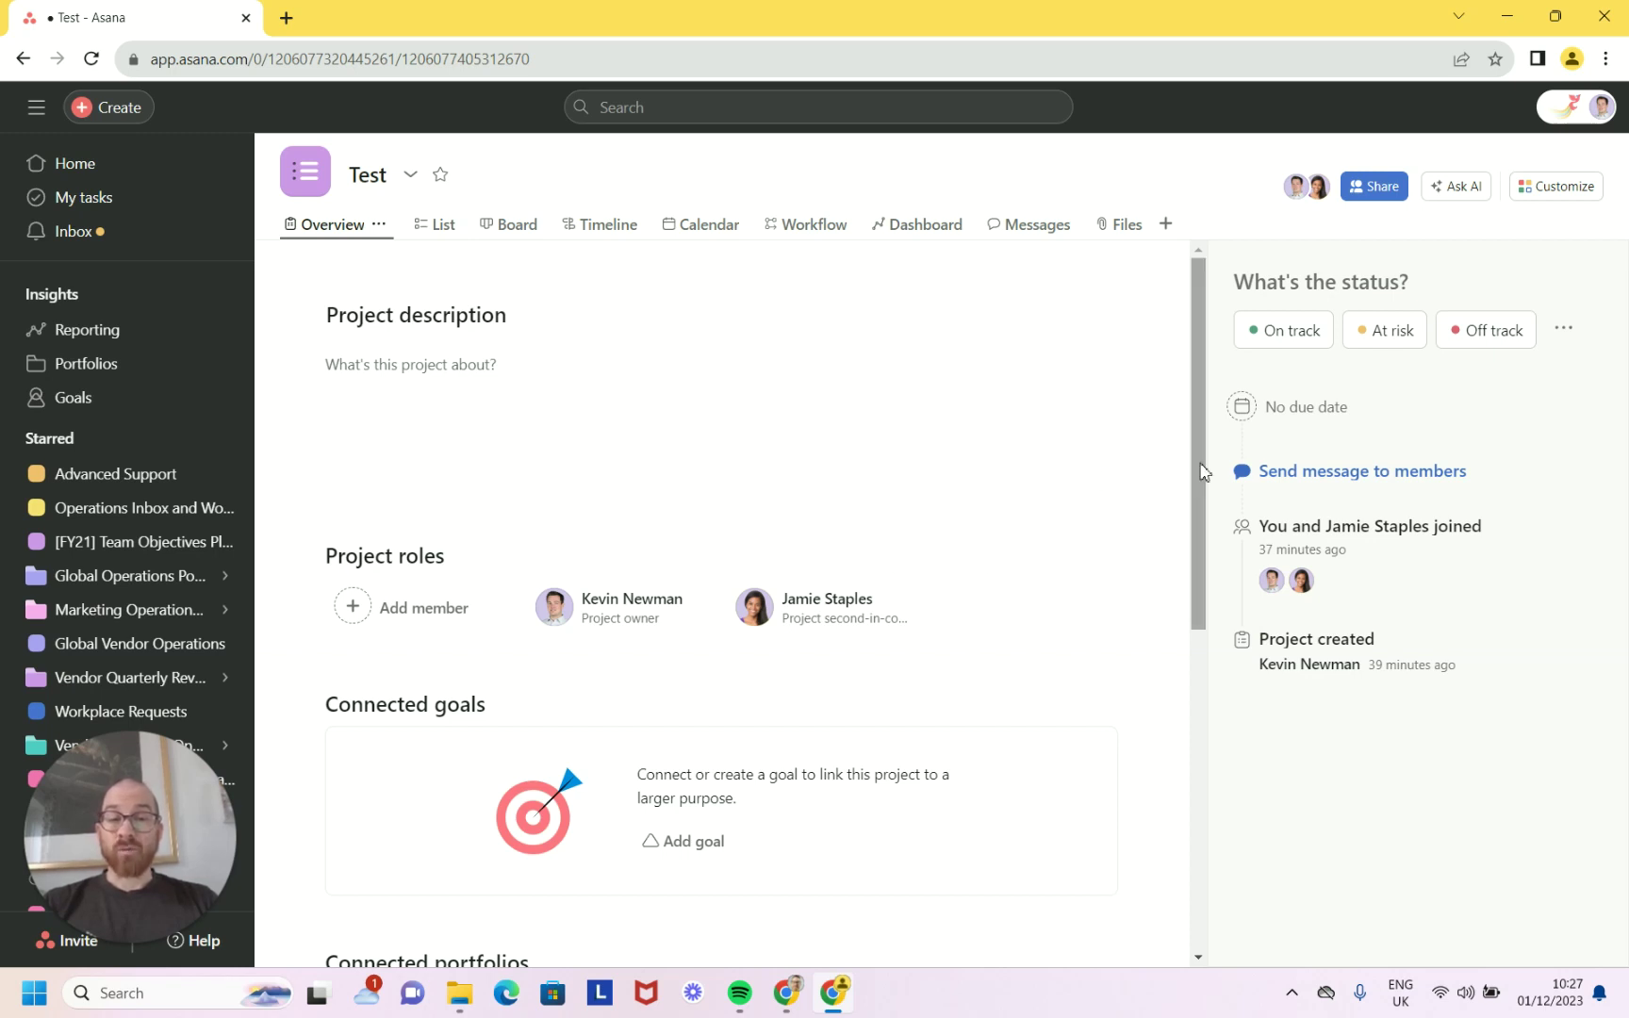
{"action": "left_click_drag", "start_coordinate": [1200, 466], "coordinate": [1218, 770]}
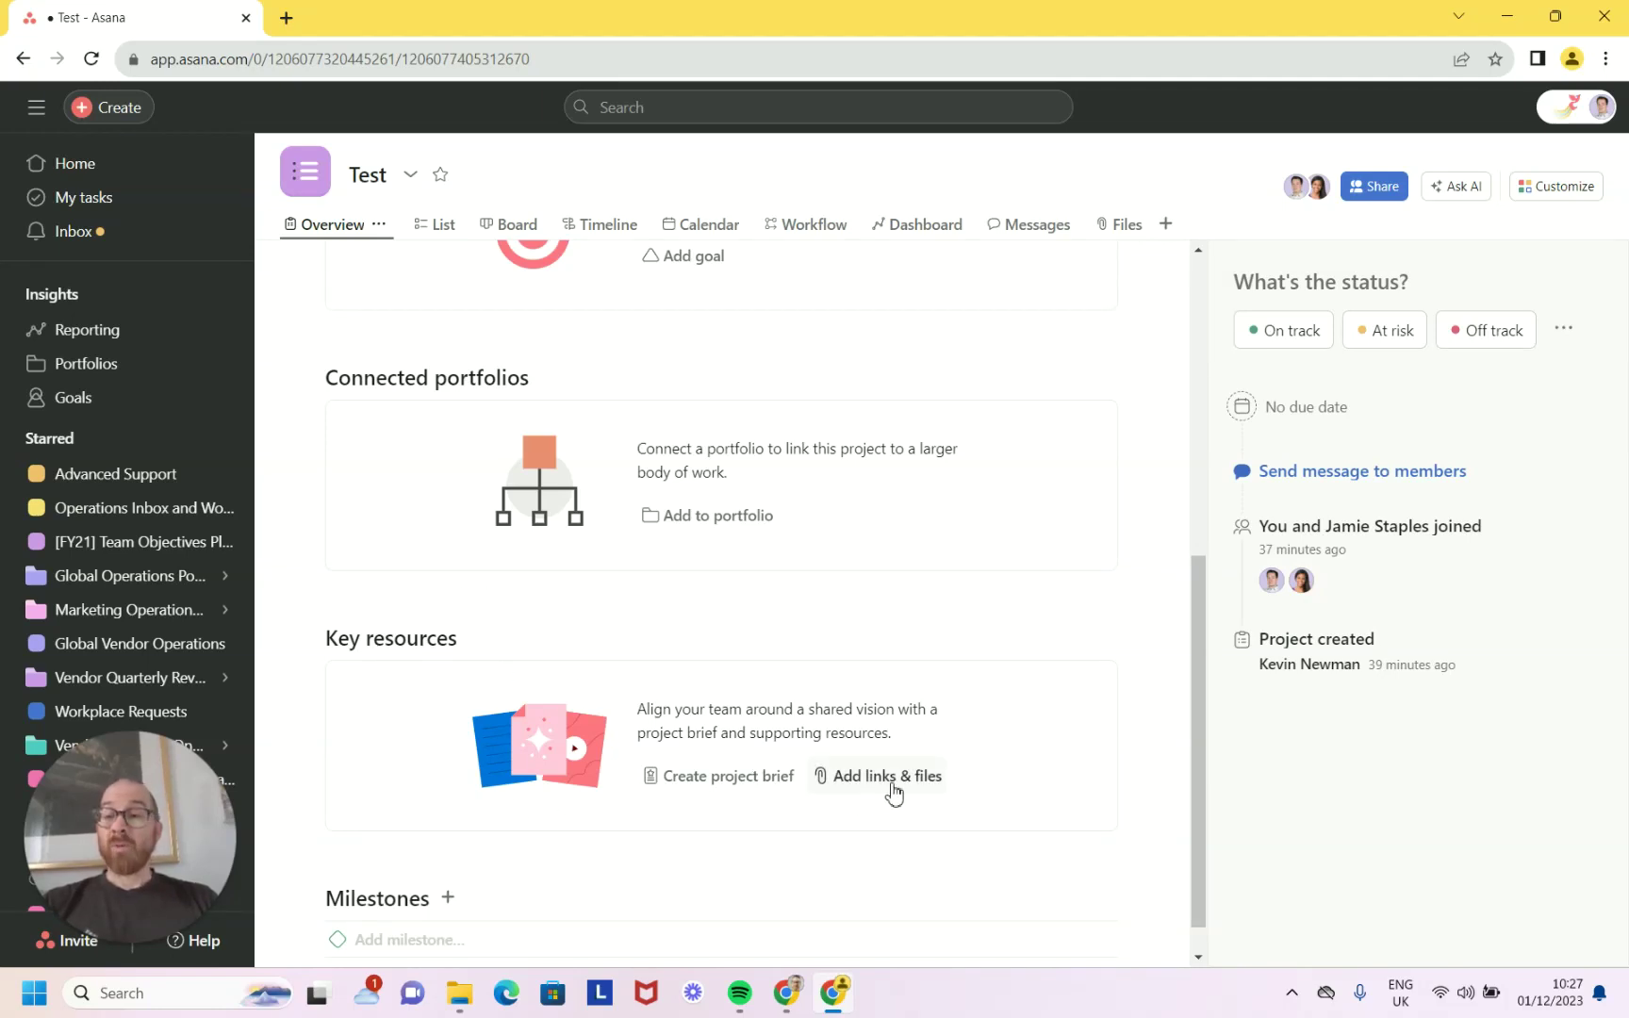
Show the 'Add links & files' options under the Test project's Key resources
{"action": "left_click", "coordinate": [894, 792]}
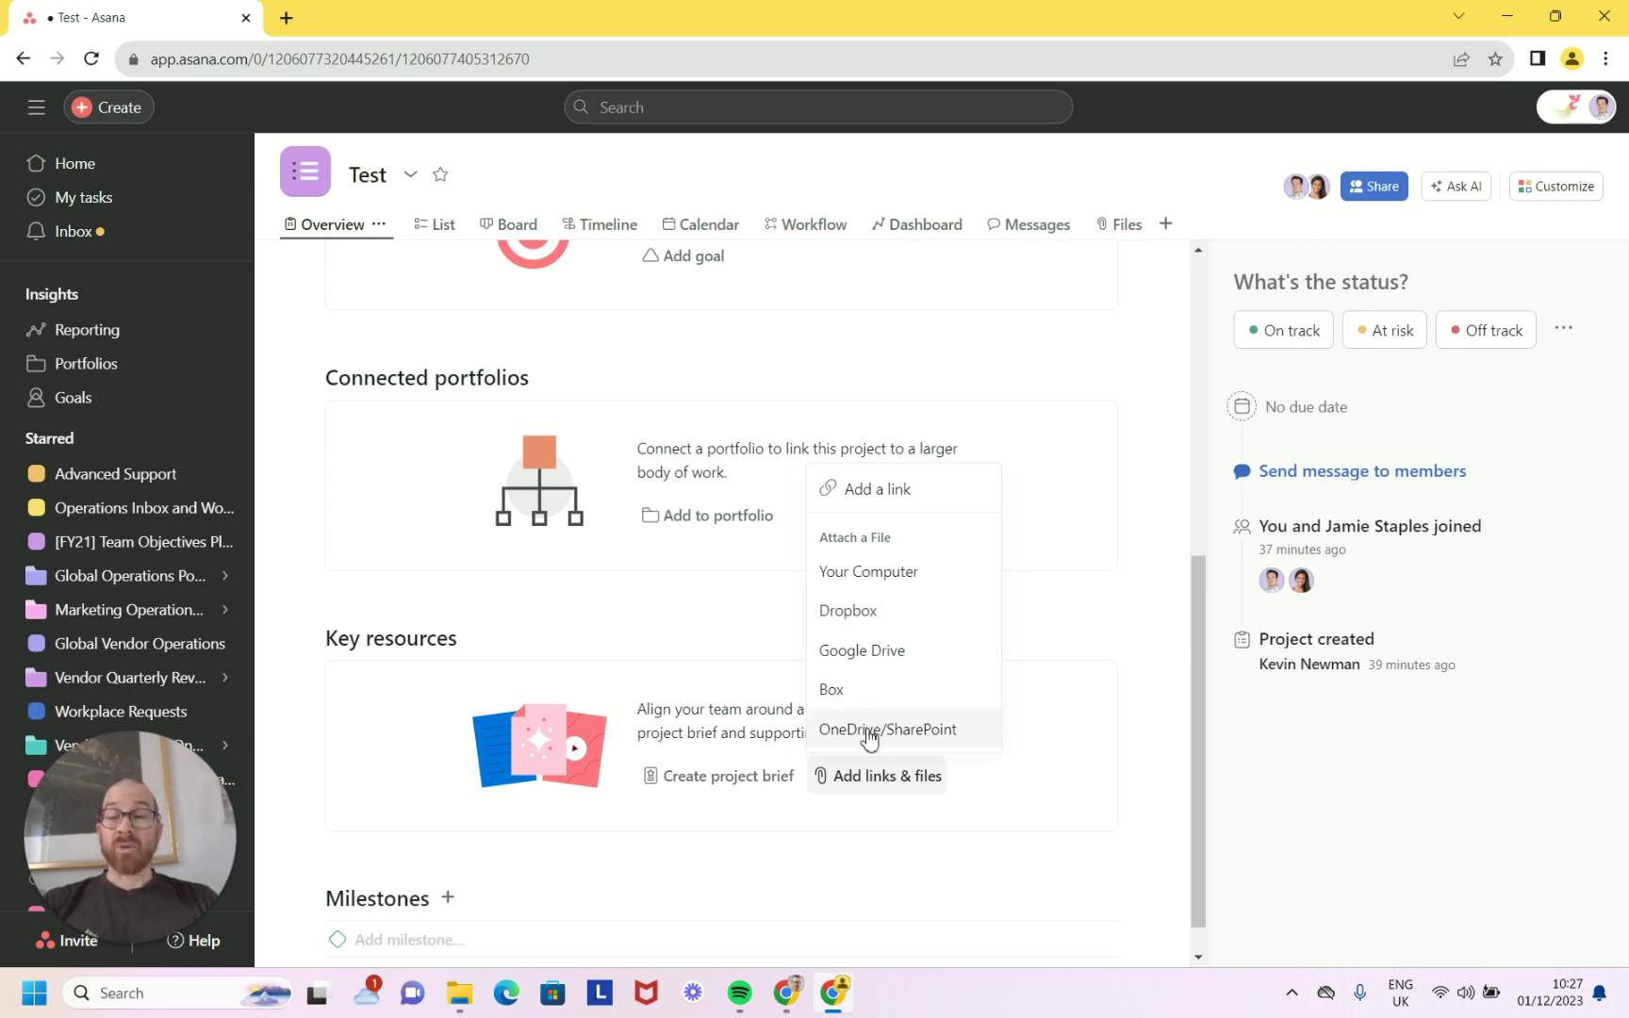
{"action": "left_click", "coordinate": [885, 652]}
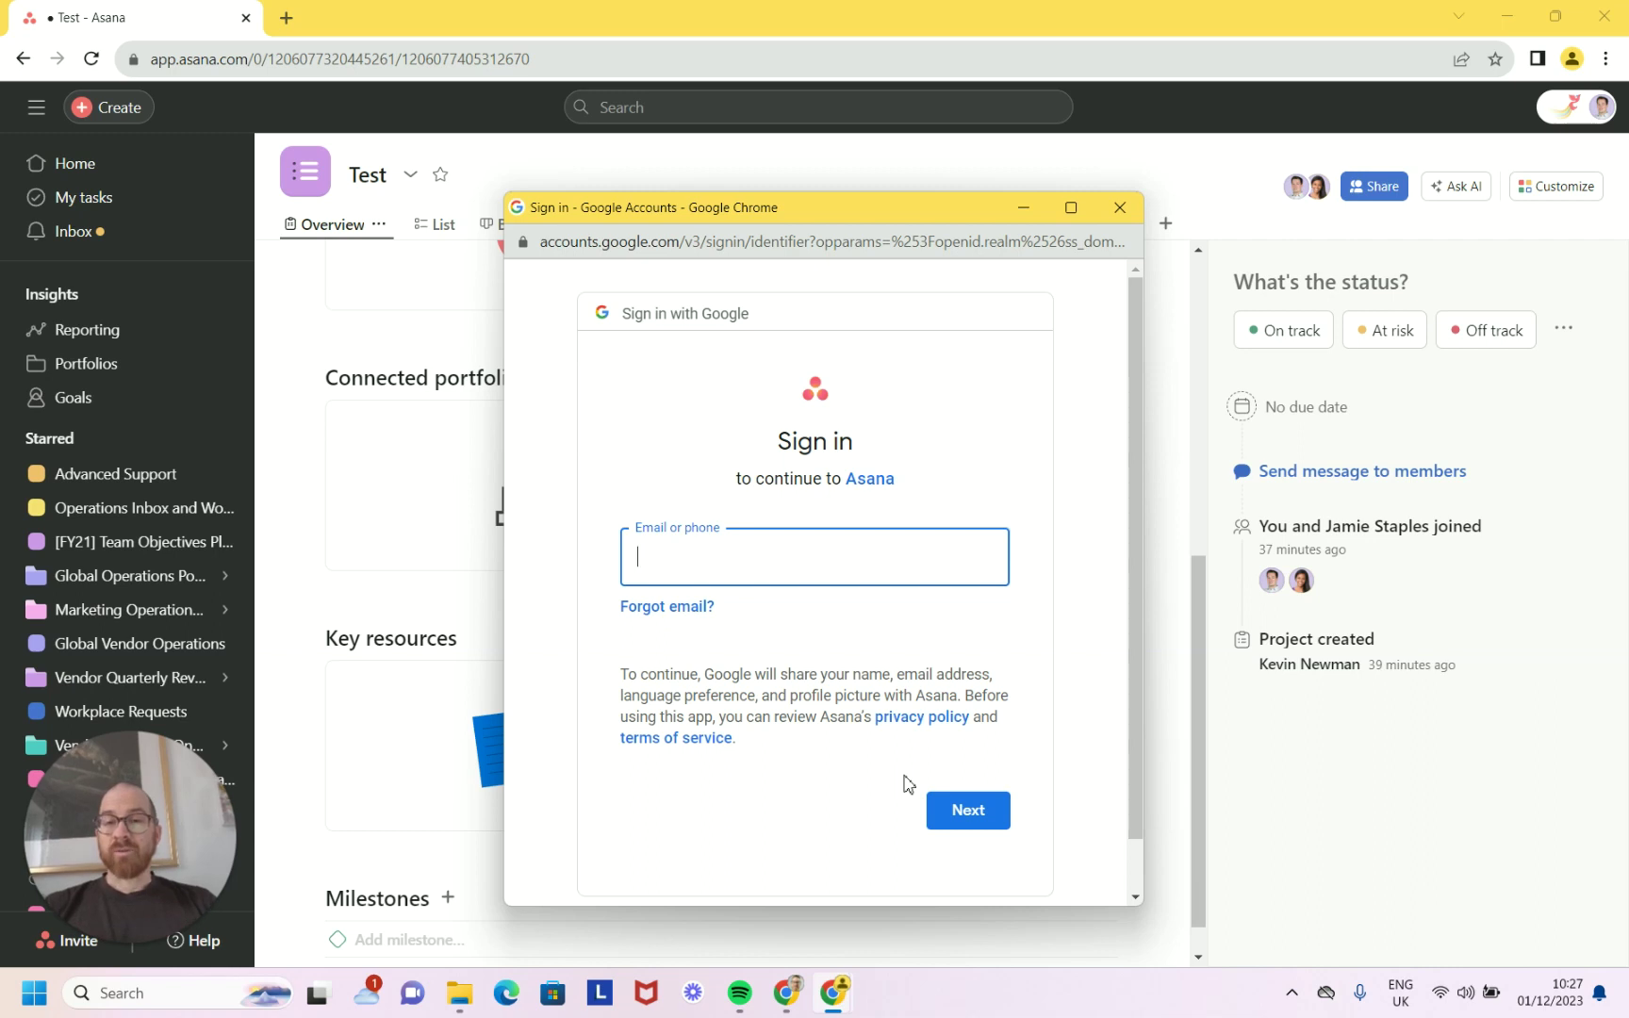
{"action": "left_click", "coordinate": [1124, 215]}
{"action": "left_click", "coordinate": [877, 775]}
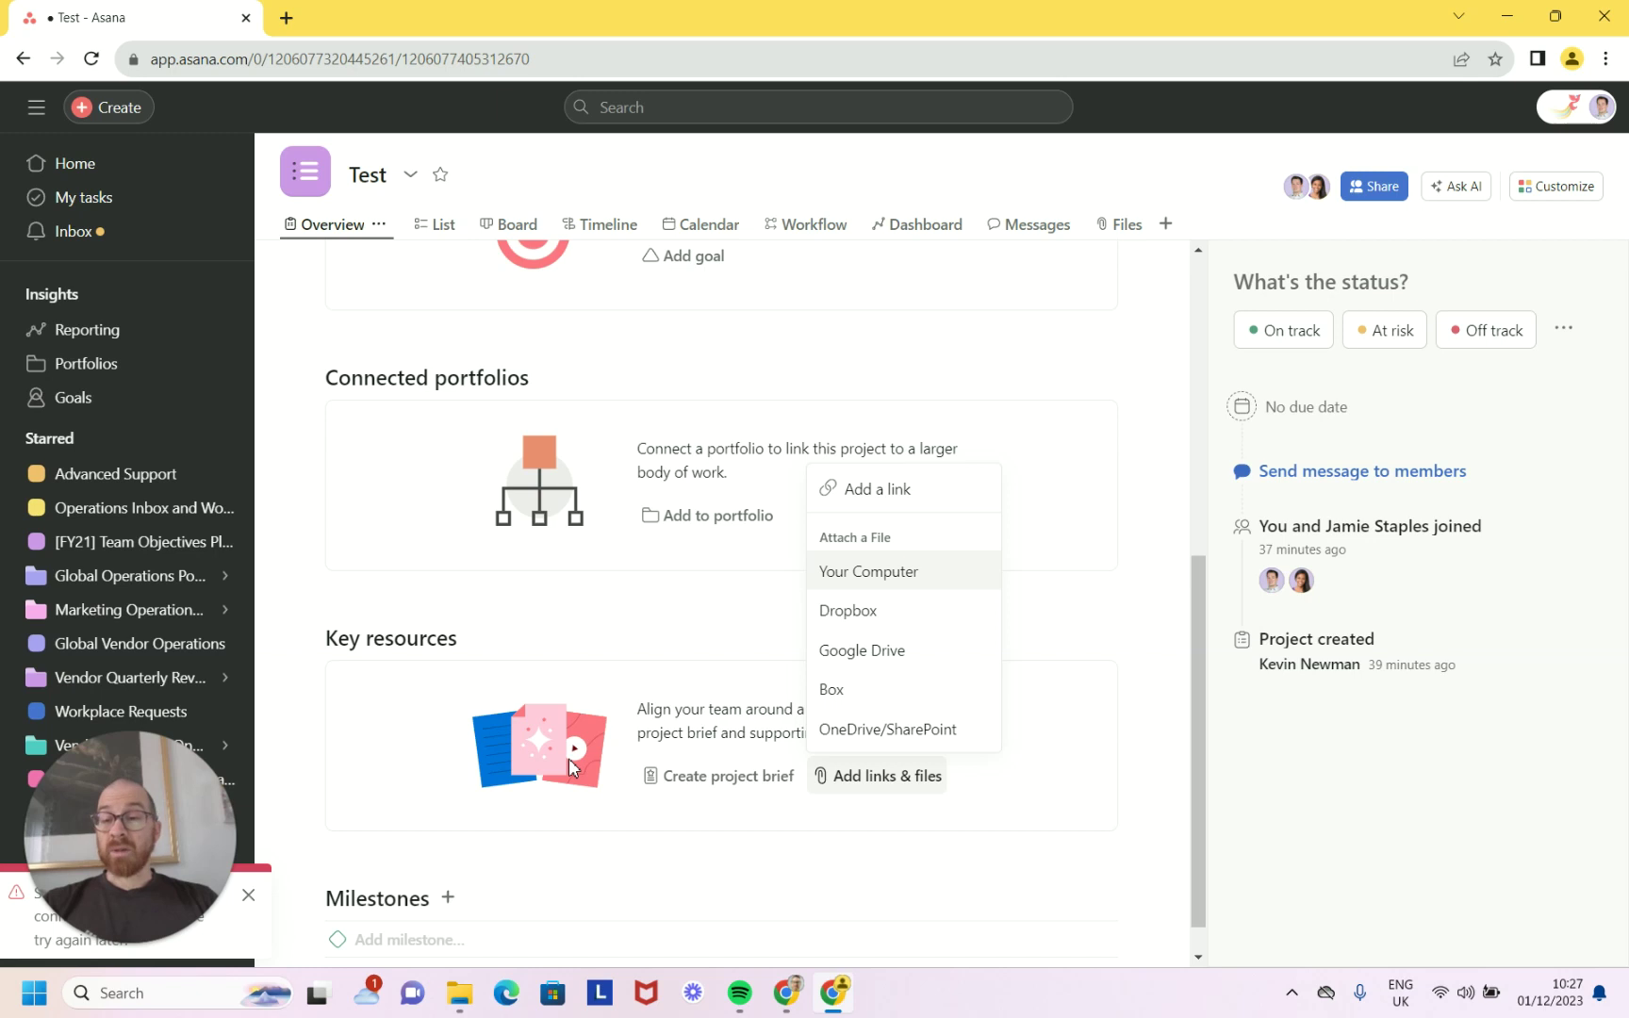
Switch the Test project to its List view of tasks
{"action": "left_click", "coordinate": [432, 241]}
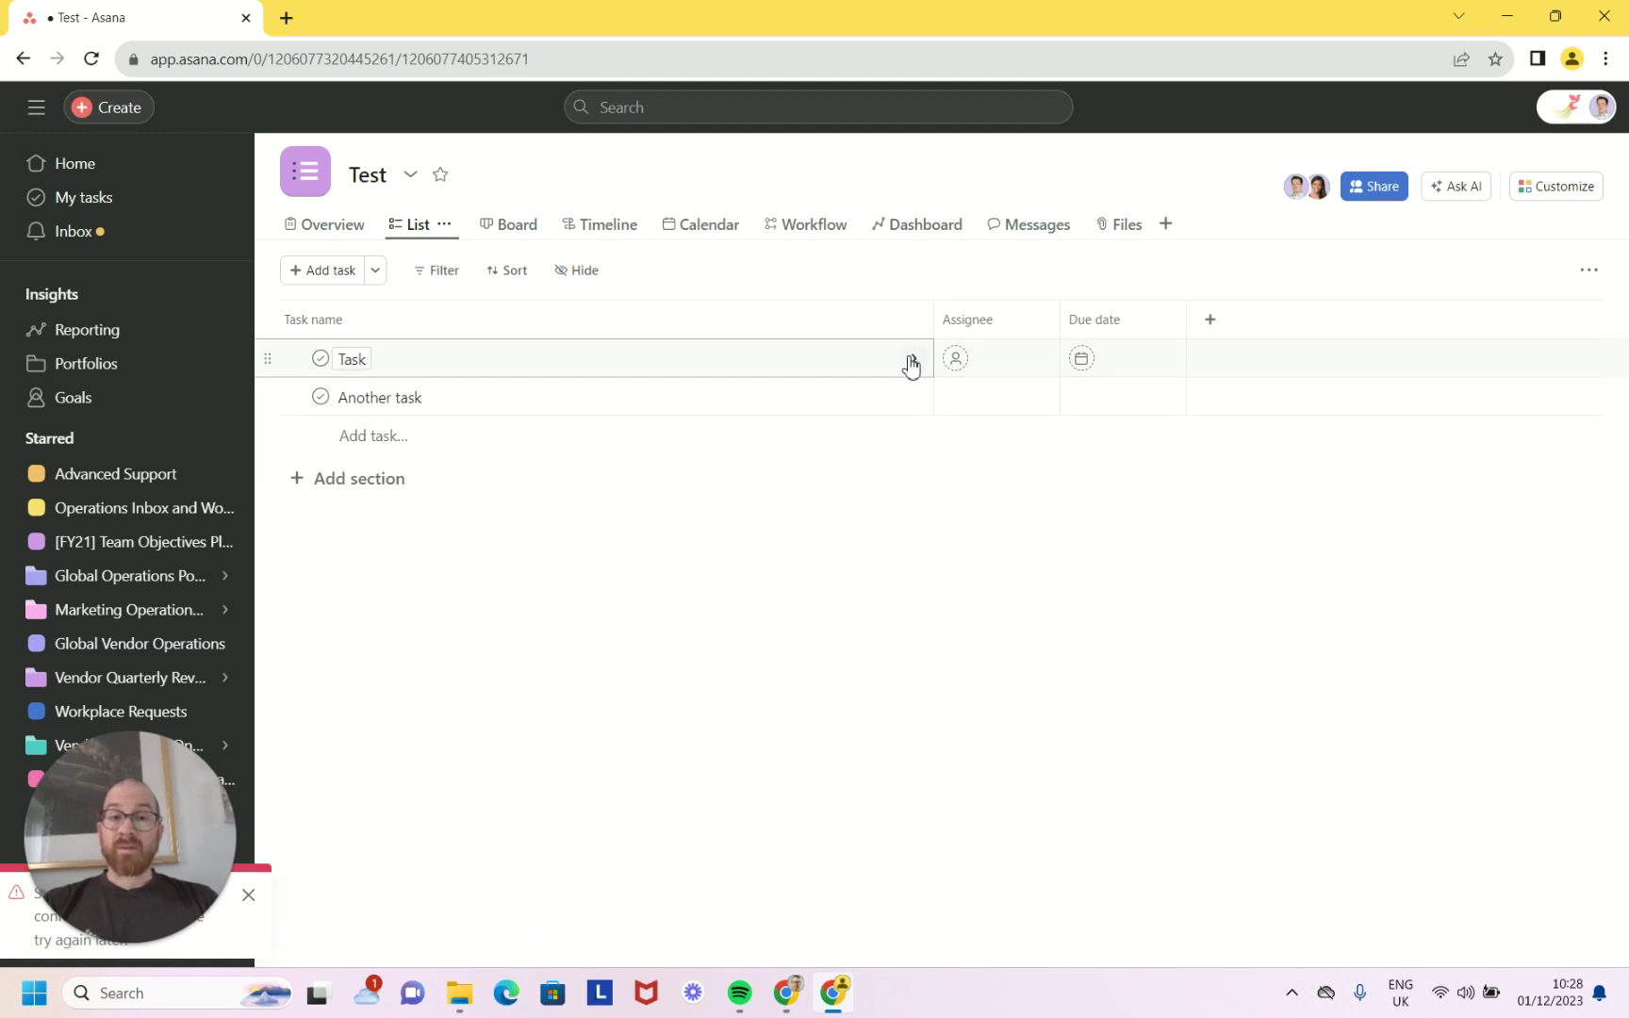
Open the details of the task named Task and show its file attachment sources
{"action": "left_click", "coordinate": [911, 367]}
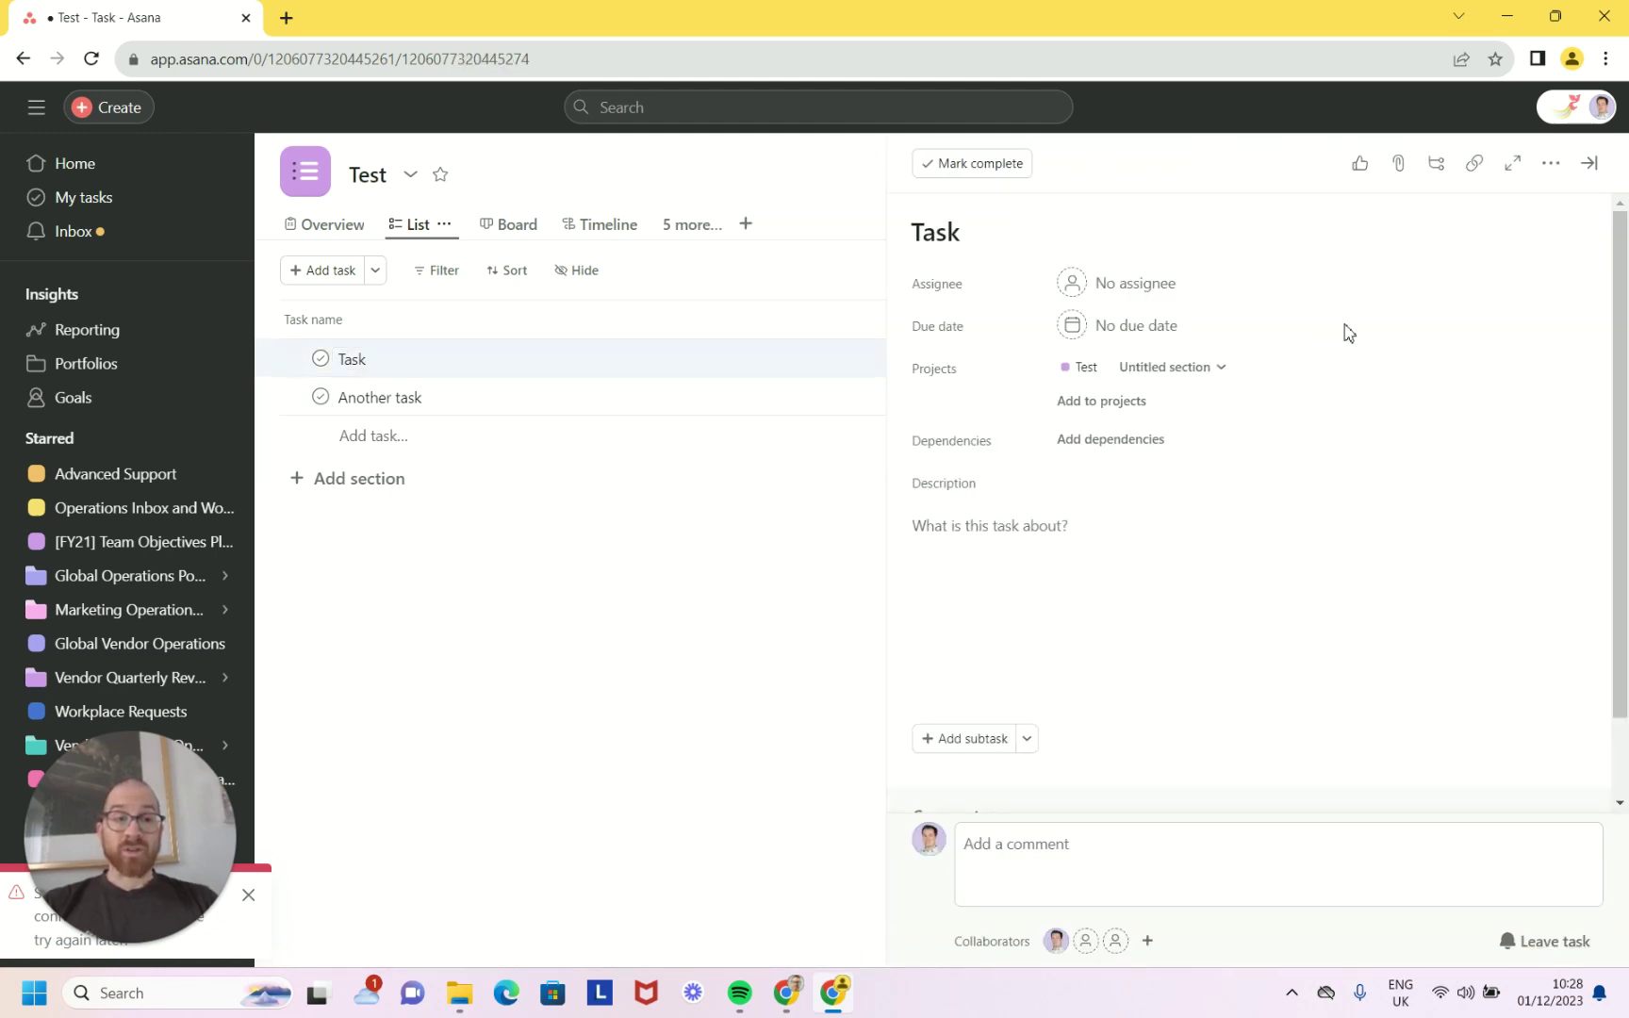
{"action": "left_click", "coordinate": [1400, 166]}
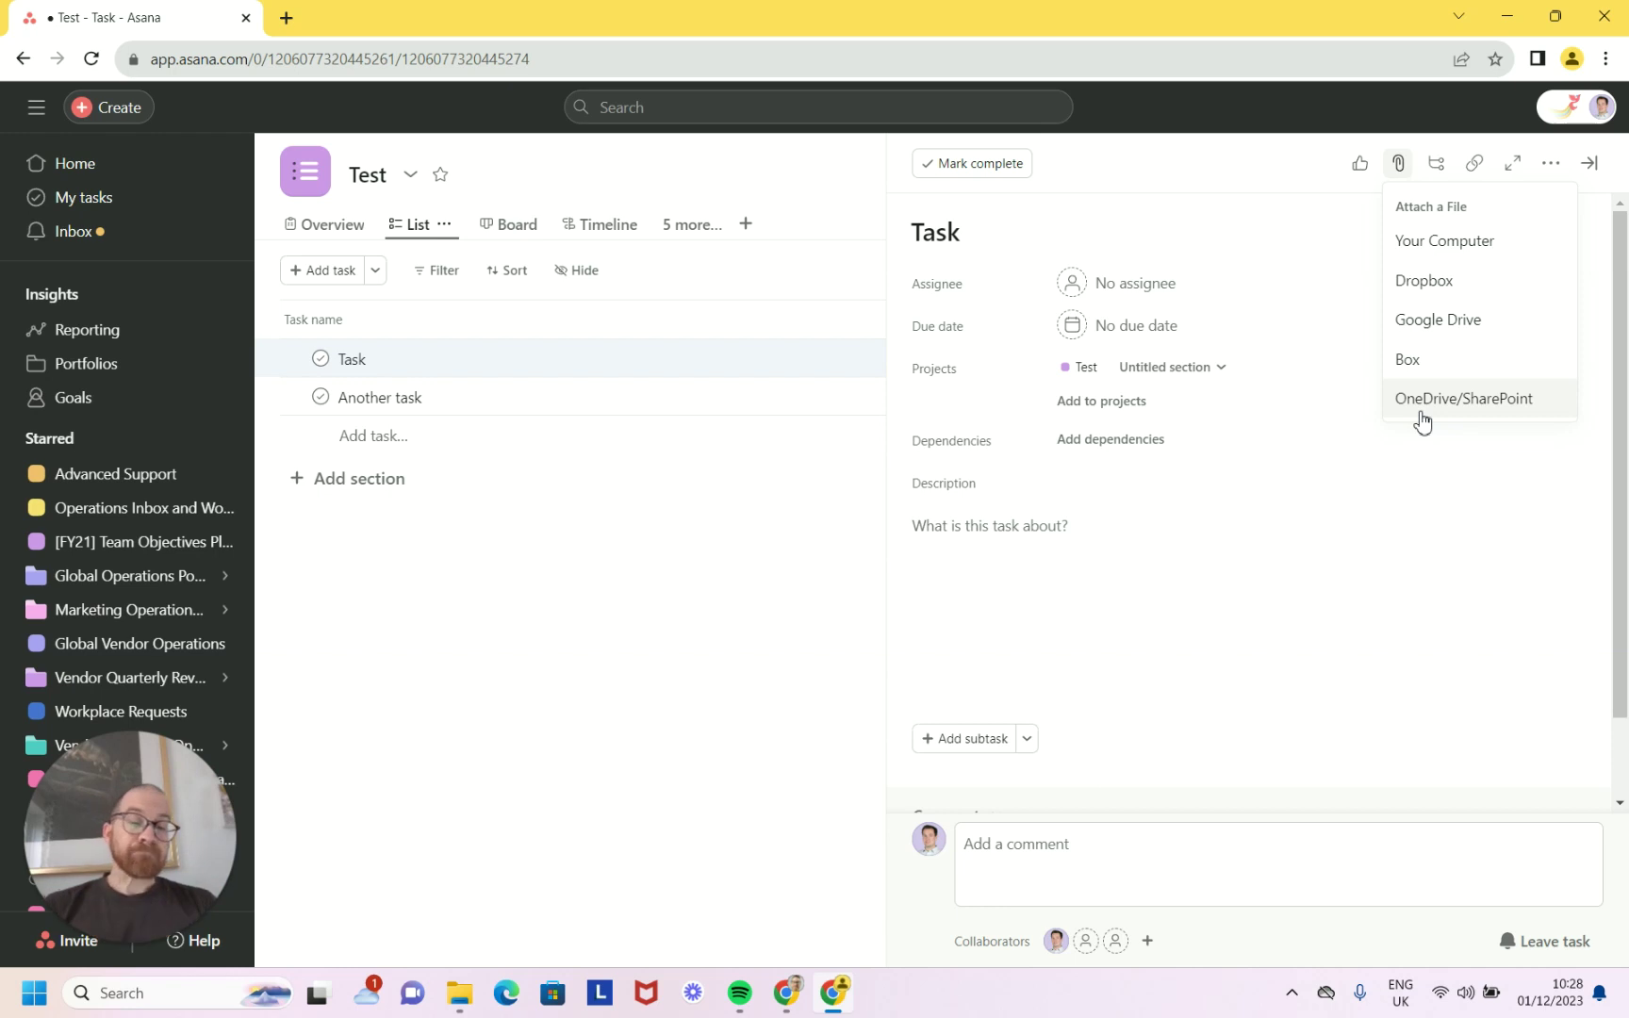
Close the Task pane and open Another task's details to show its attached PDF
{"action": "left_click", "coordinate": [837, 594]}
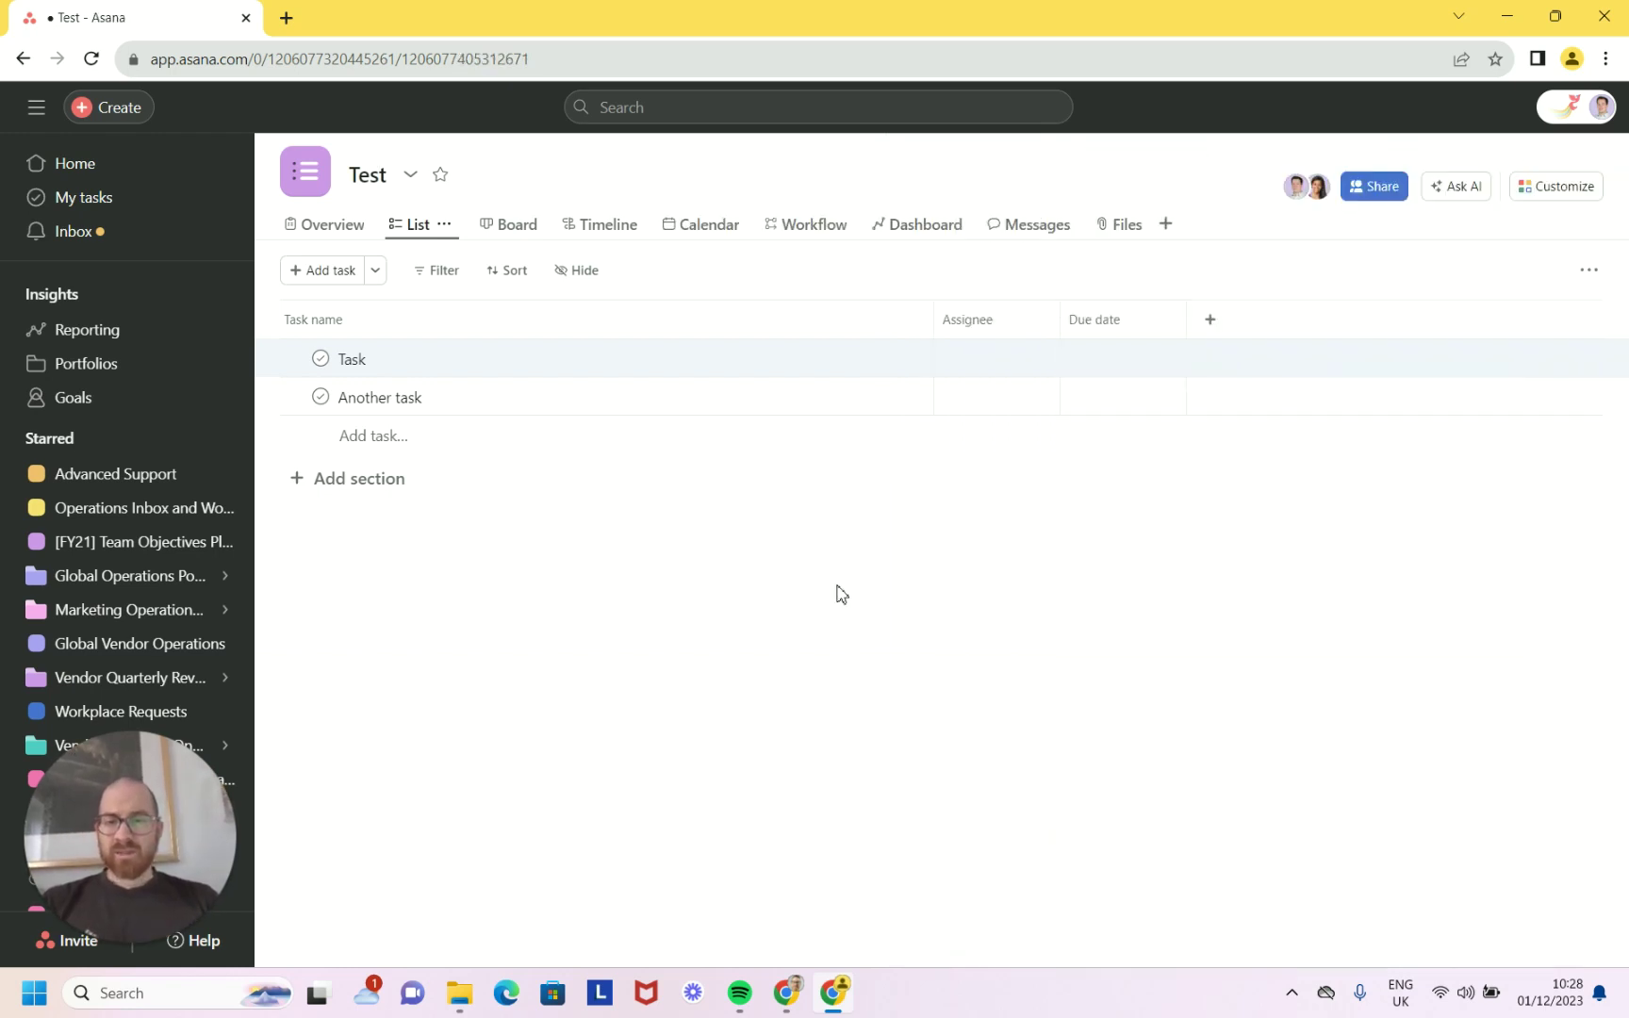
{"action": "left_click", "coordinate": [769, 404]}
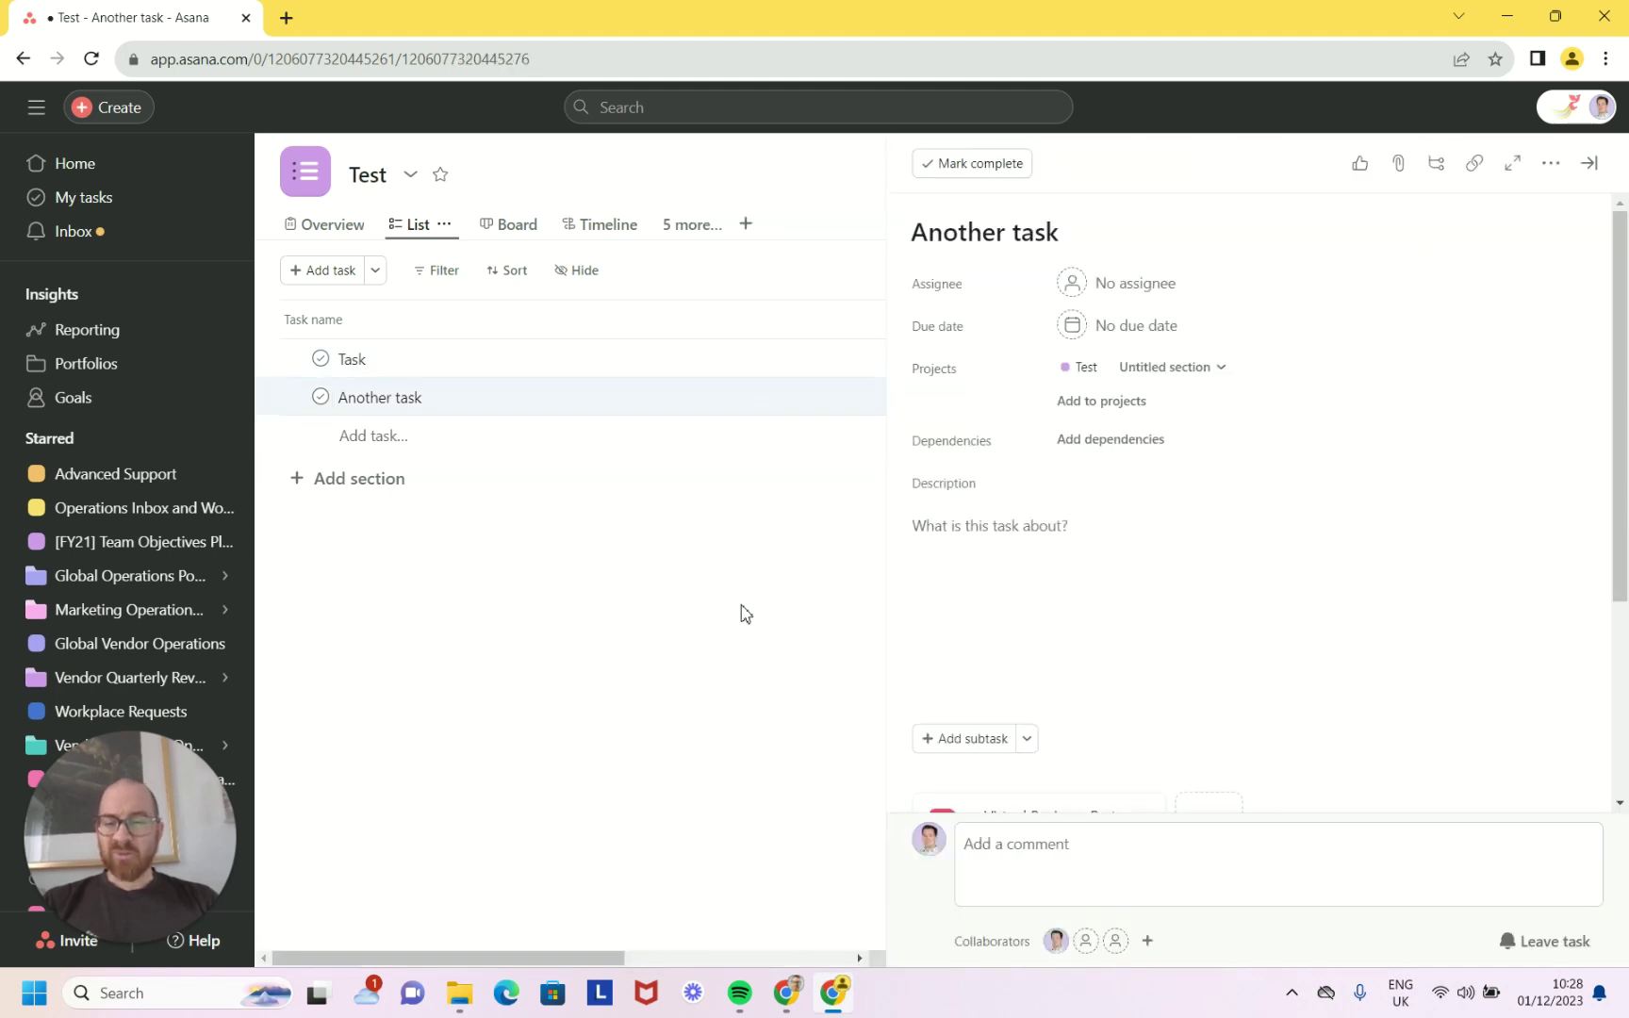
{"action": "left_click", "coordinate": [665, 363]}
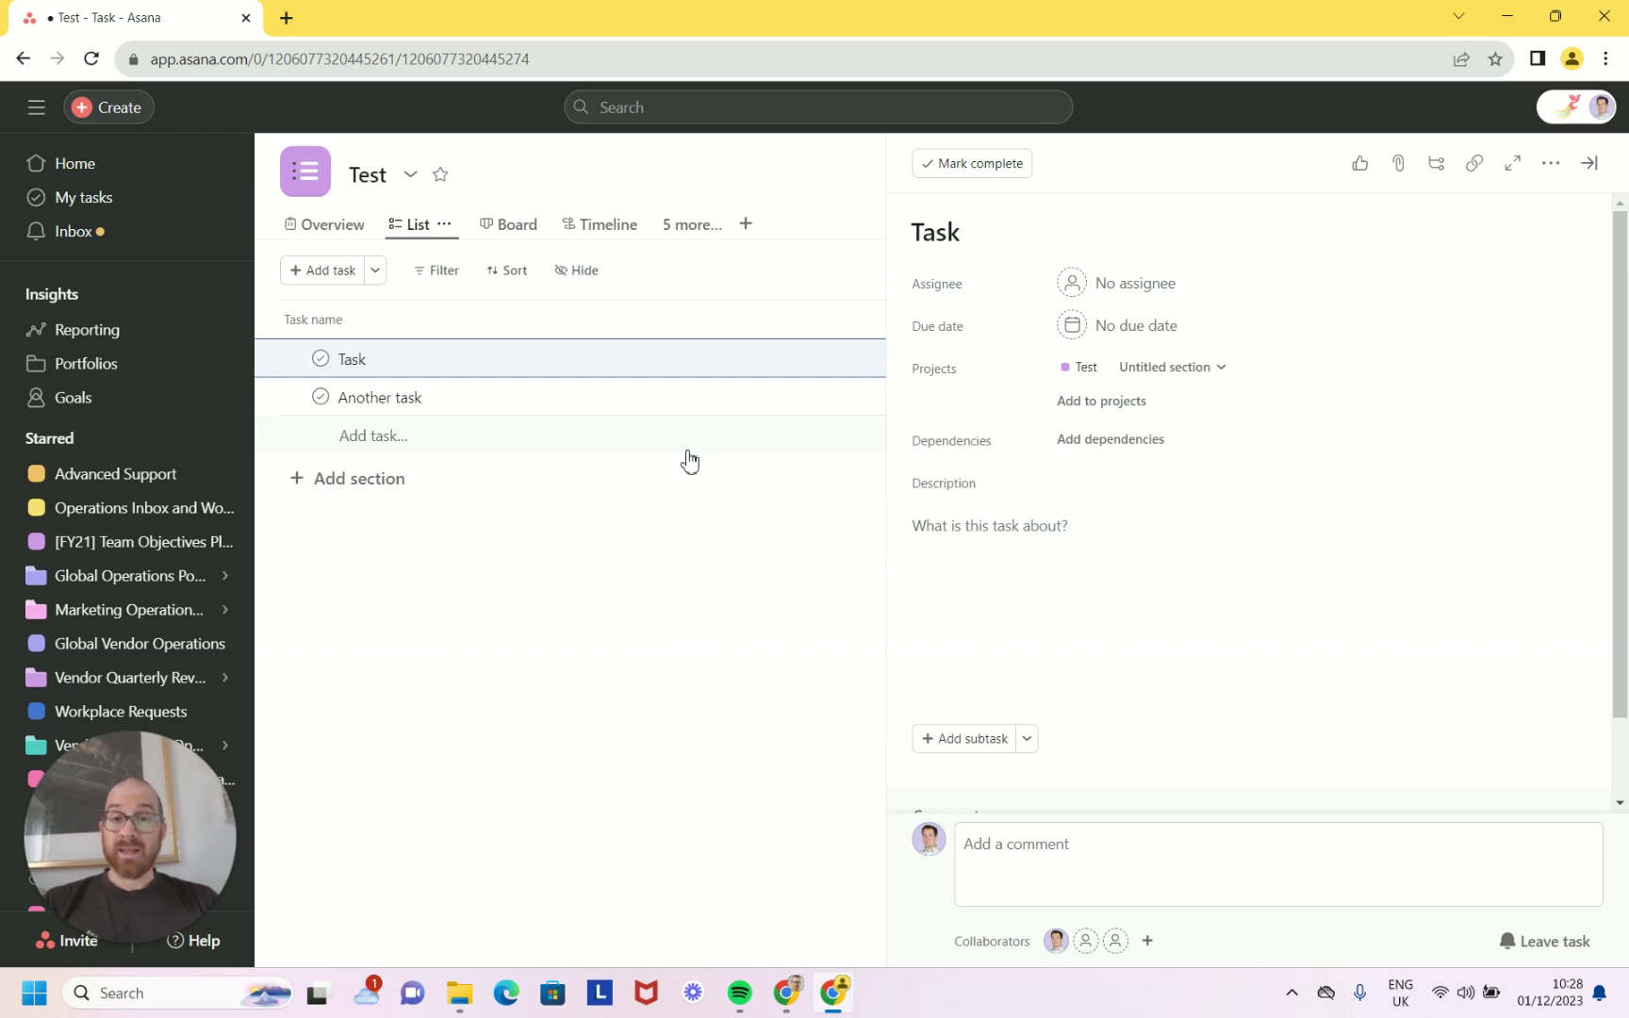
{"action": "left_click", "coordinate": [687, 400]}
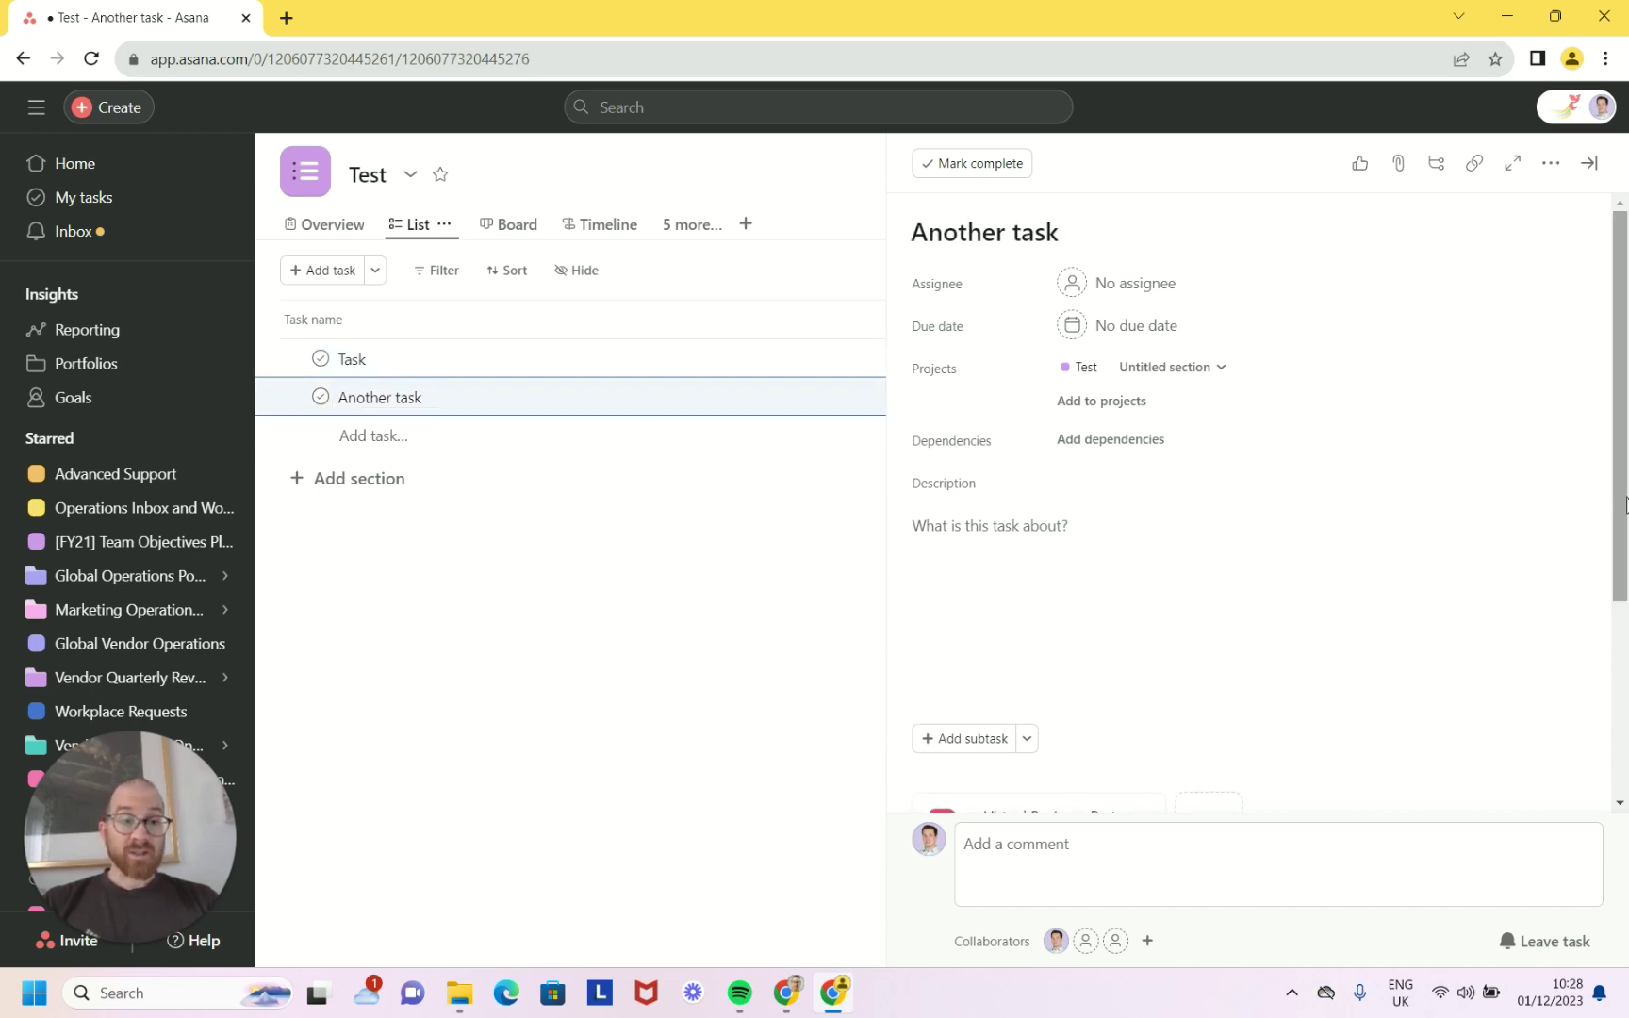
{"action": "scroll", "coordinate": [1087, 650], "scroll_direction": "down", "scroll_amount": 1}
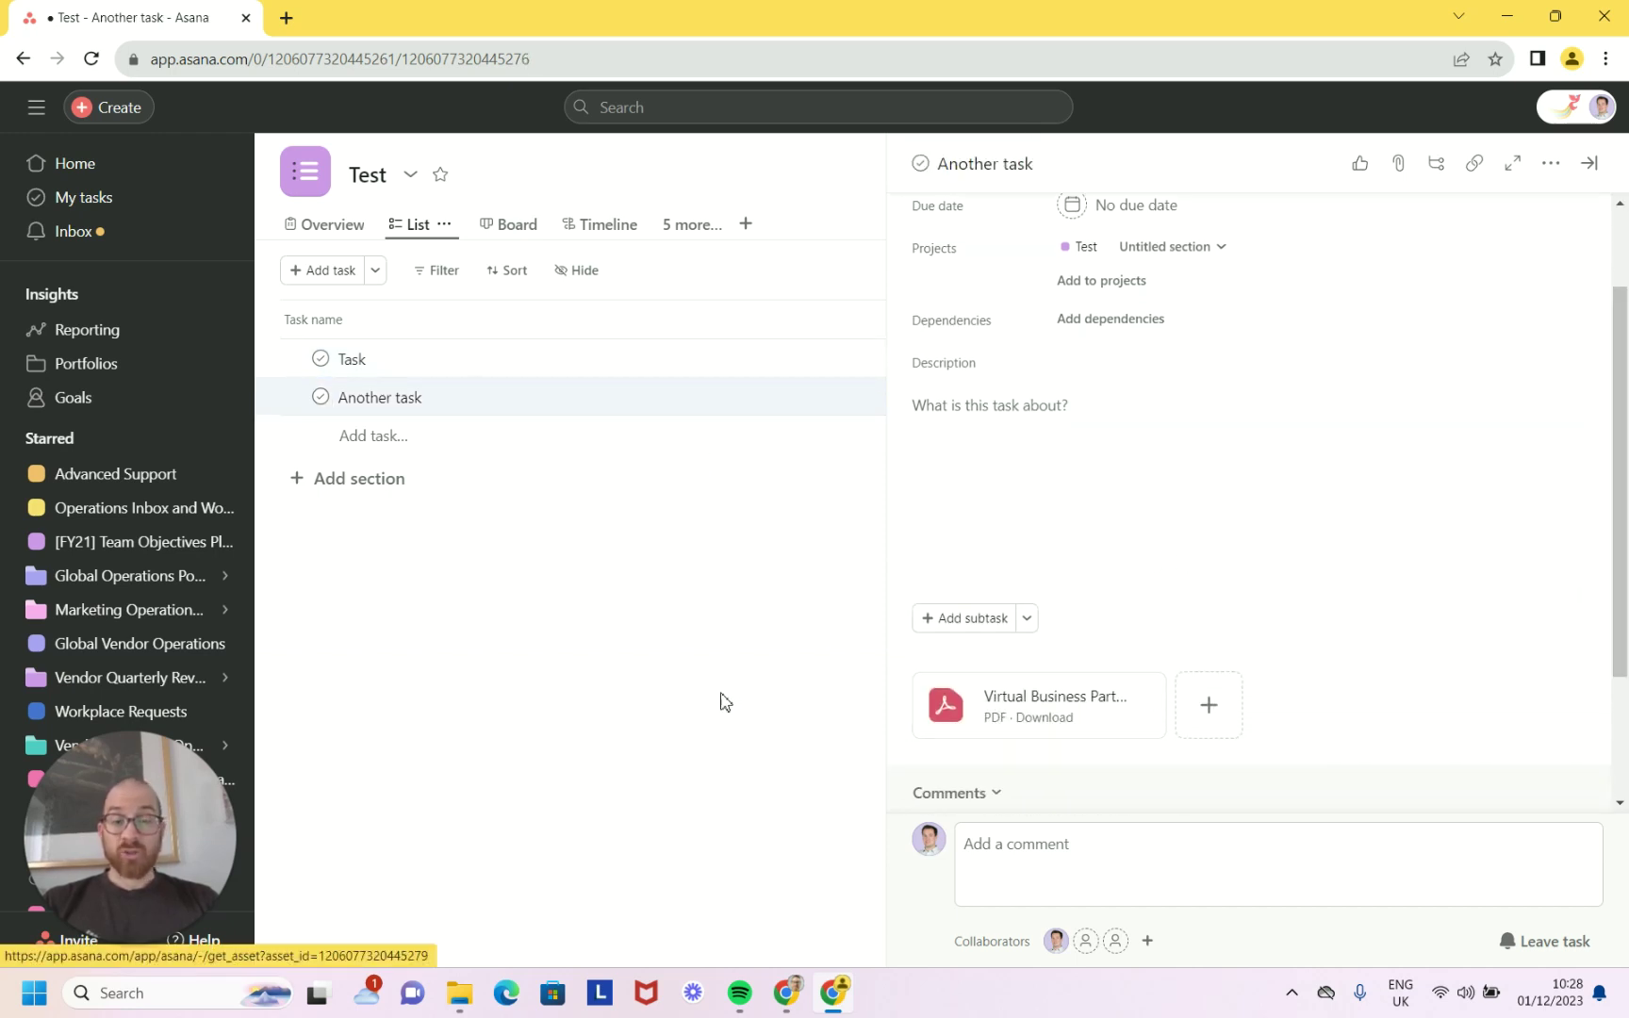